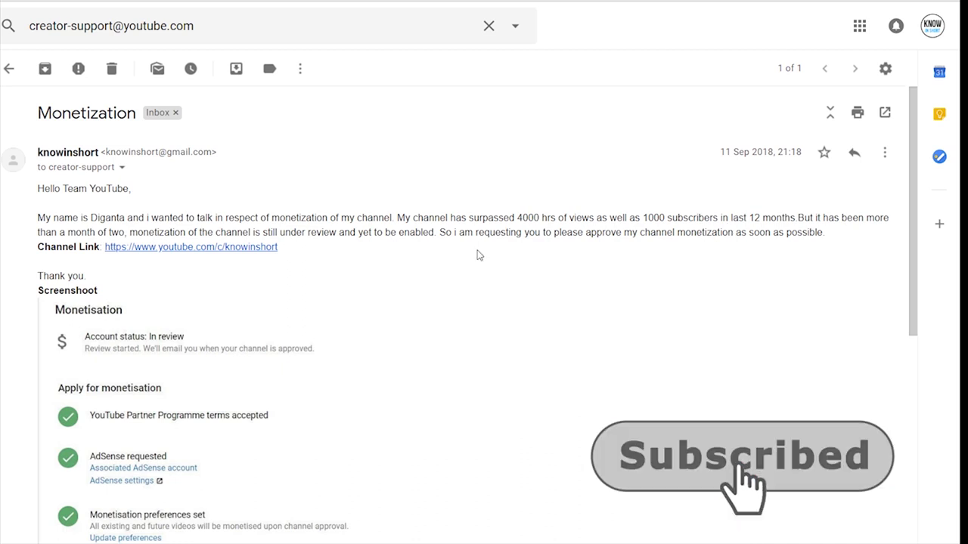
Step: Read through the Monetization e-mail, its attached review status screenshot and the YouTube Creator Support team's reply
scroll(473, 270, down, 2)
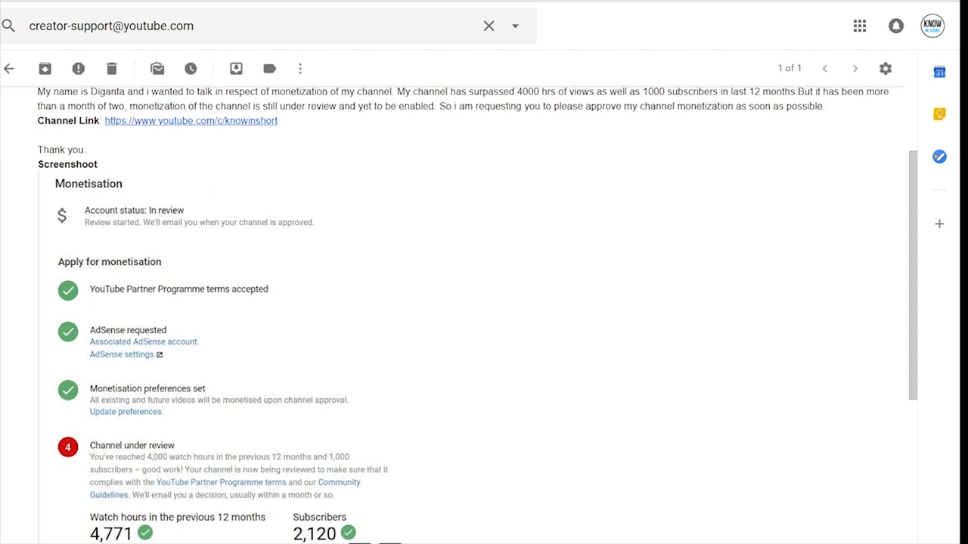
scroll(234, 291, down, 2)
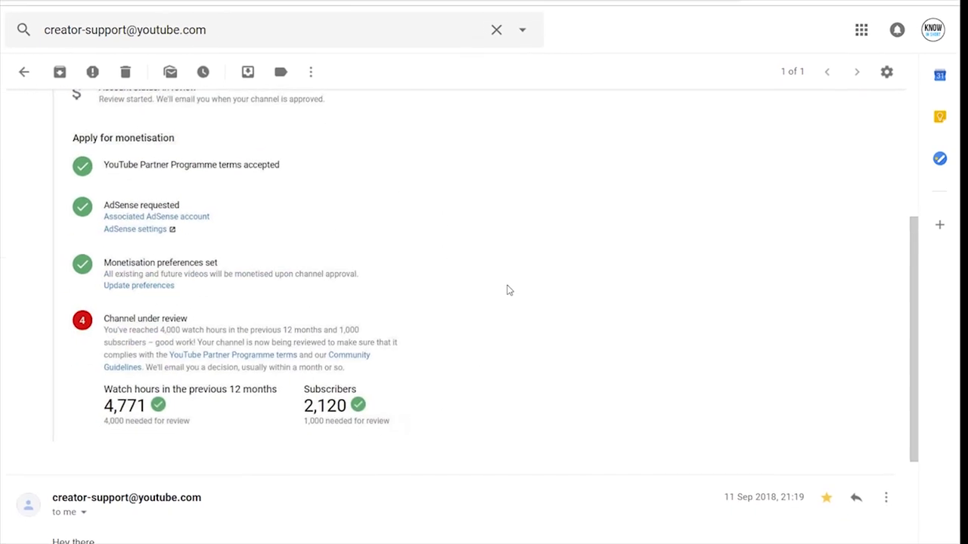
scroll(507, 287, down, 2)
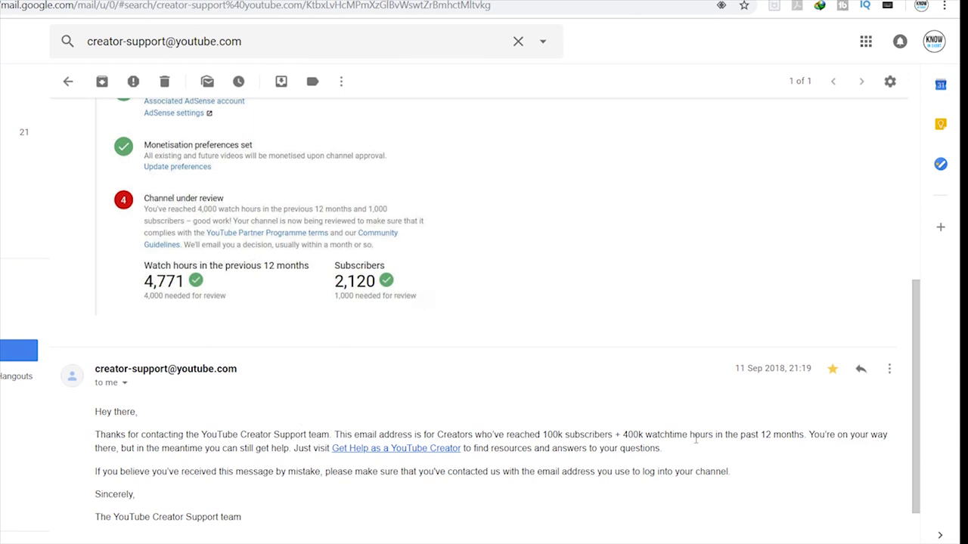
scroll(583, 411, down, 2)
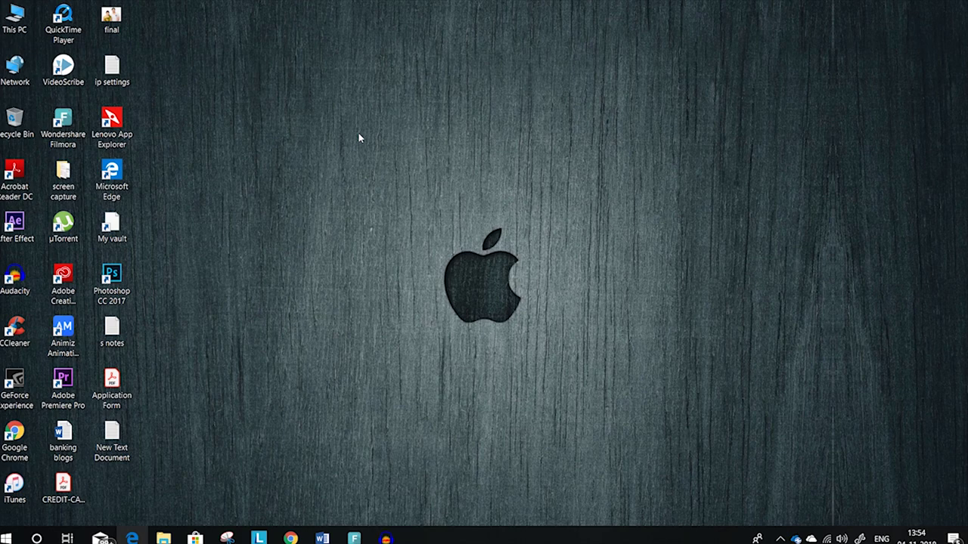
Step: Switch to Microsoft Edge and open the channel's monetization settings from the Status and features page in Creator Studio
click(131, 537)
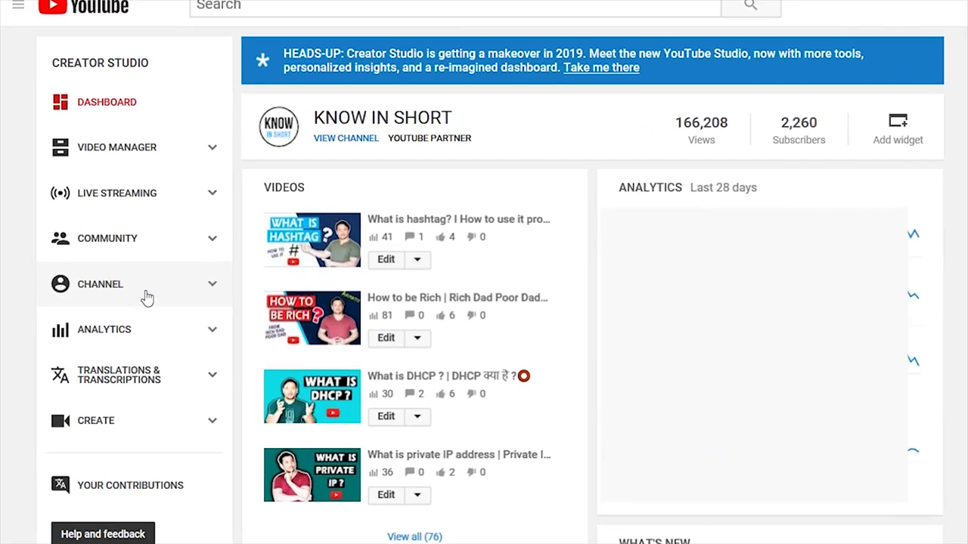
click(111, 294)
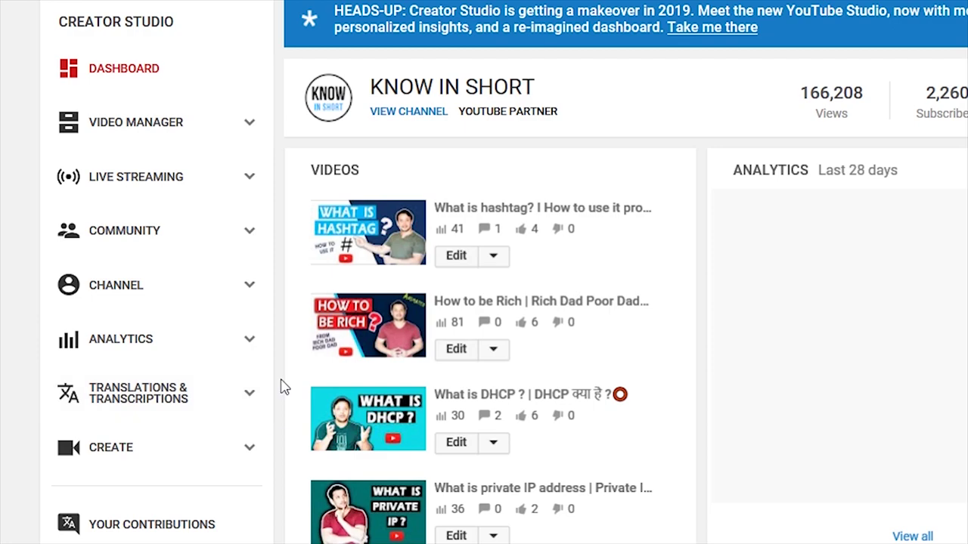
scroll(274, 415, down, 4)
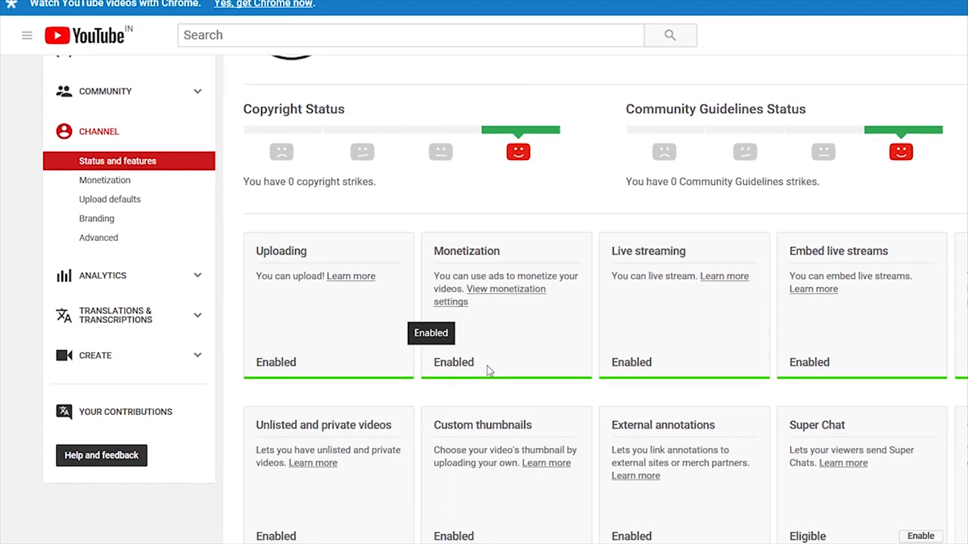
click(506, 295)
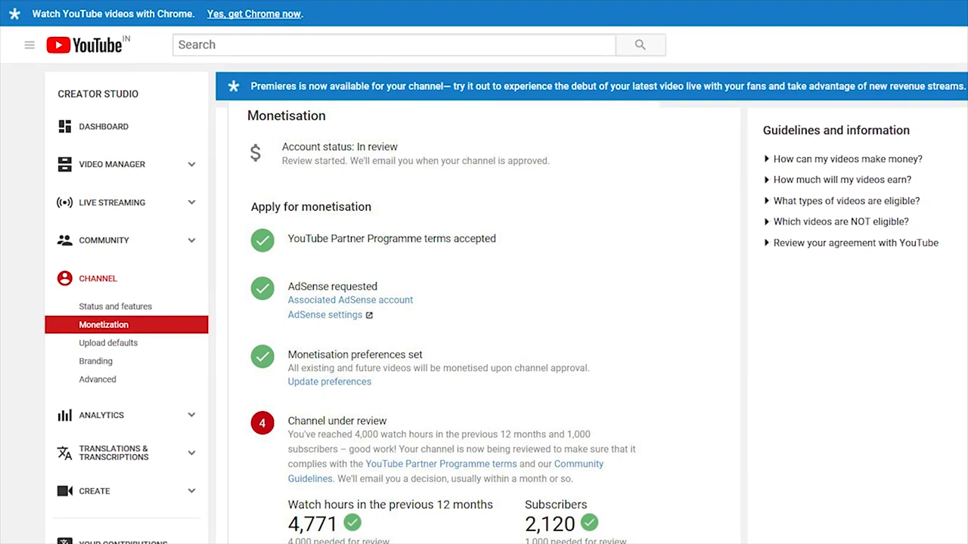
scroll(174, 393, down, 3)
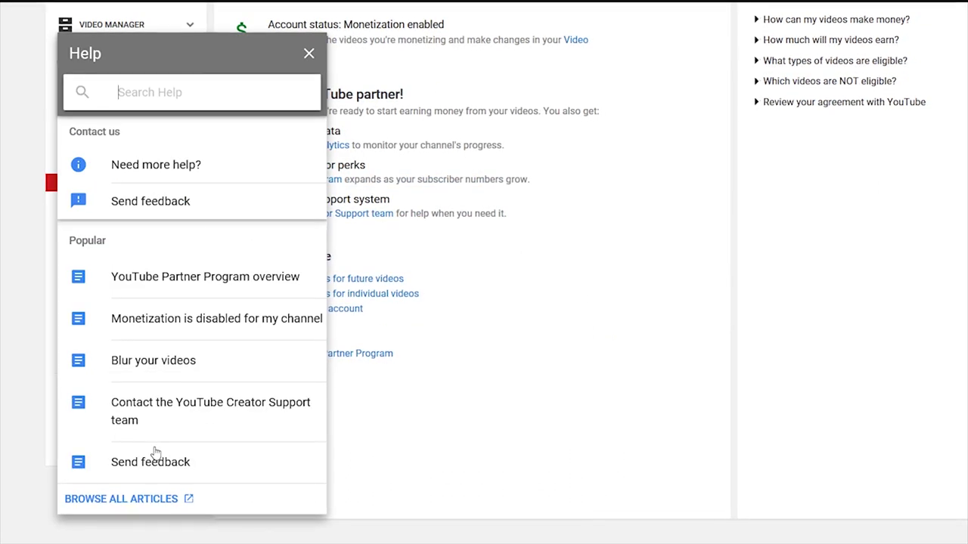
Step: Start a Send feedback report and highlight the whole Monetization section in yellow on its included screenshot
click(161, 209)
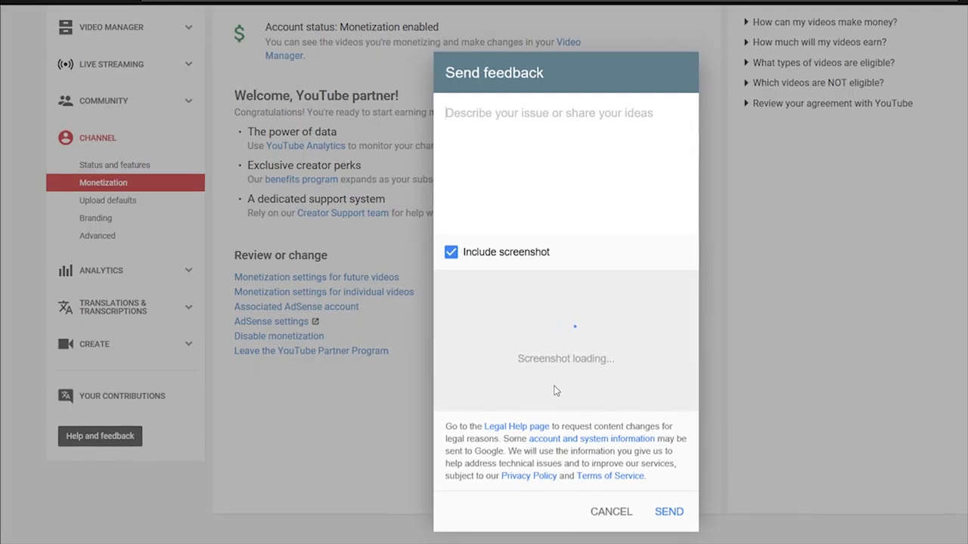
click(554, 355)
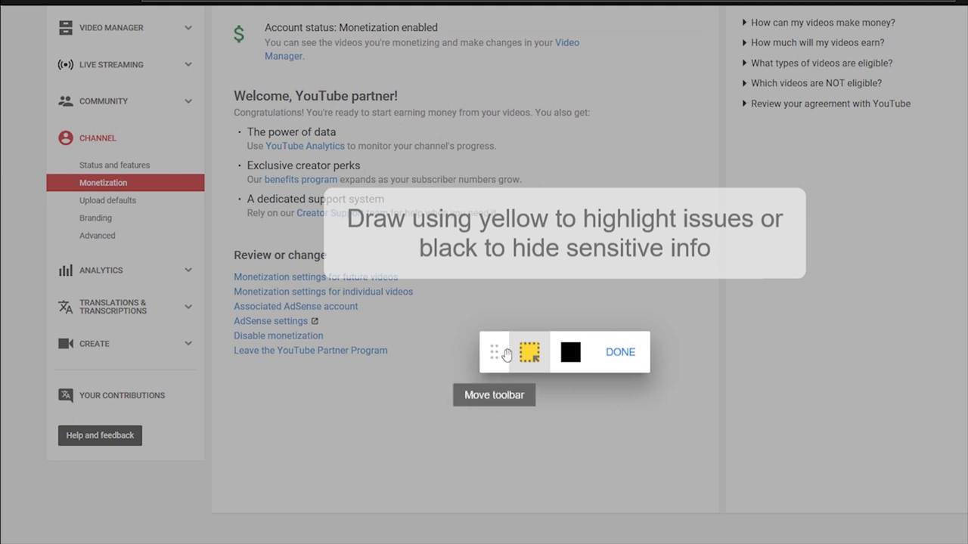
drag(494, 351, 857, 295)
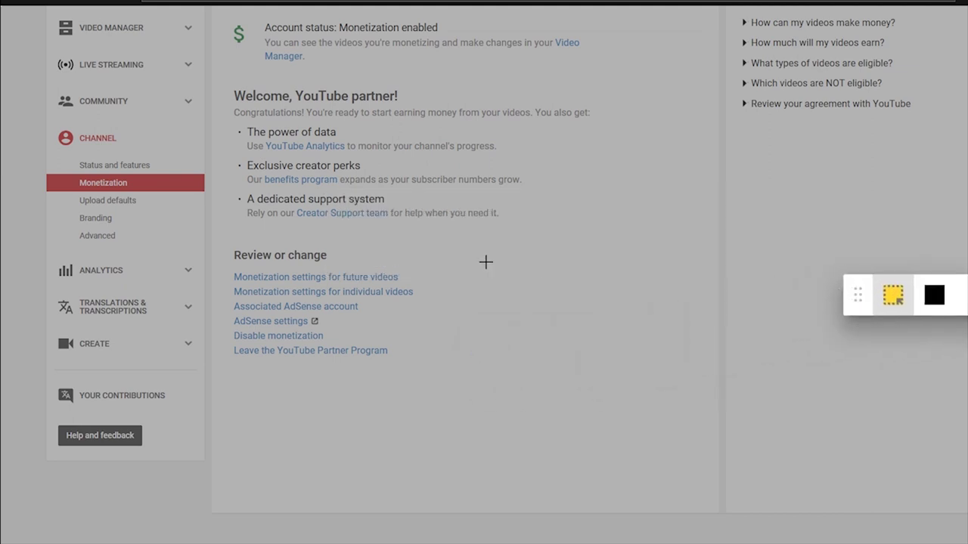
scroll(486, 262, up, 3)
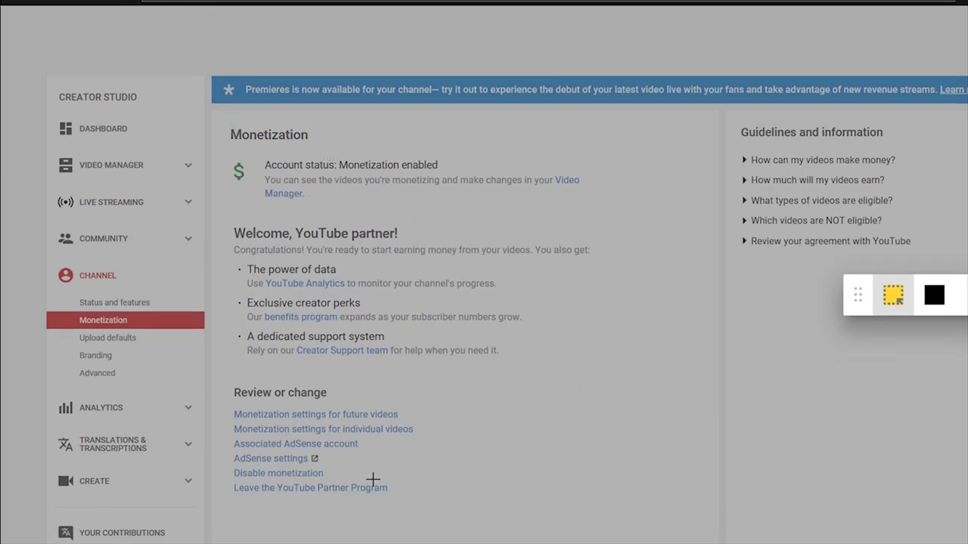
drag(219, 118, 525, 539)
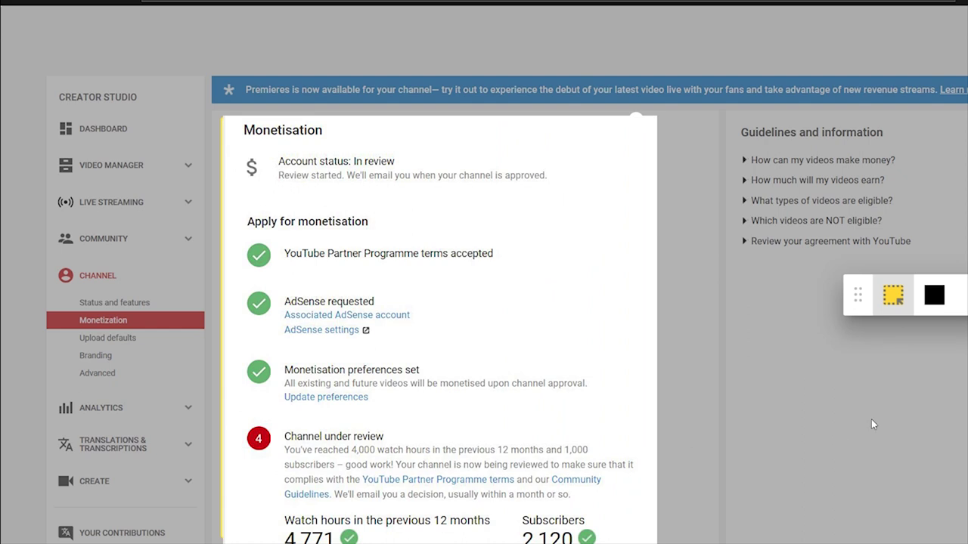
click(962, 295)
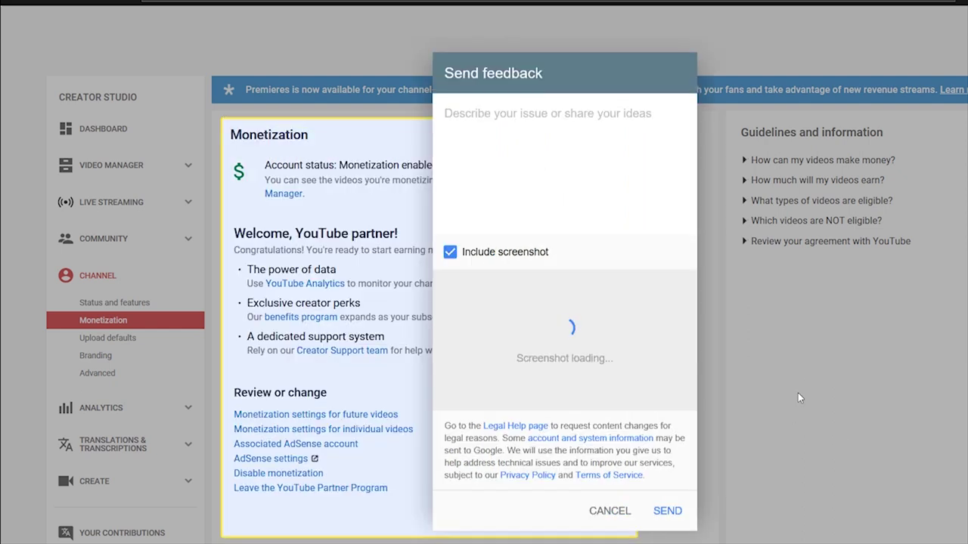
Step: Activate the issue description field of the feedback report, then cancel the report without sending it
mouse_move(557, 395)
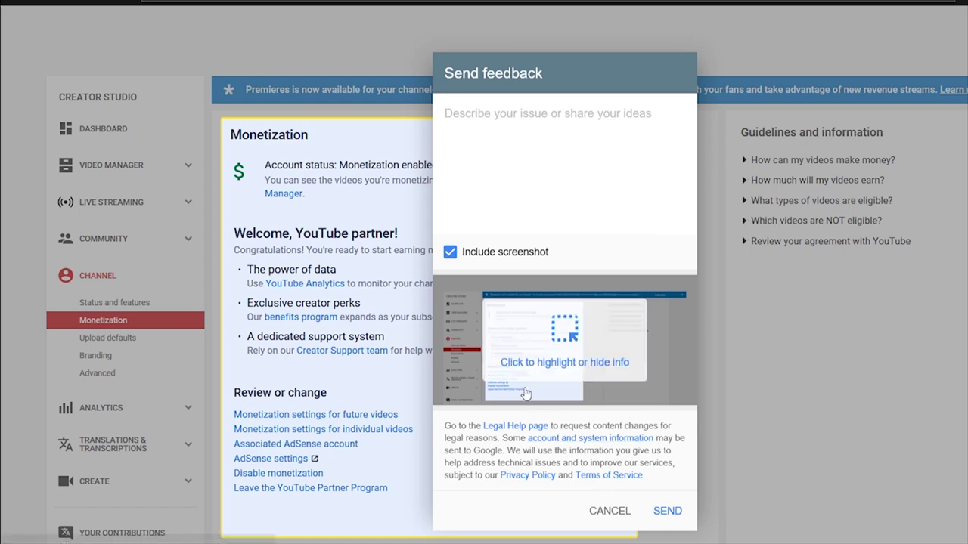
click(475, 114)
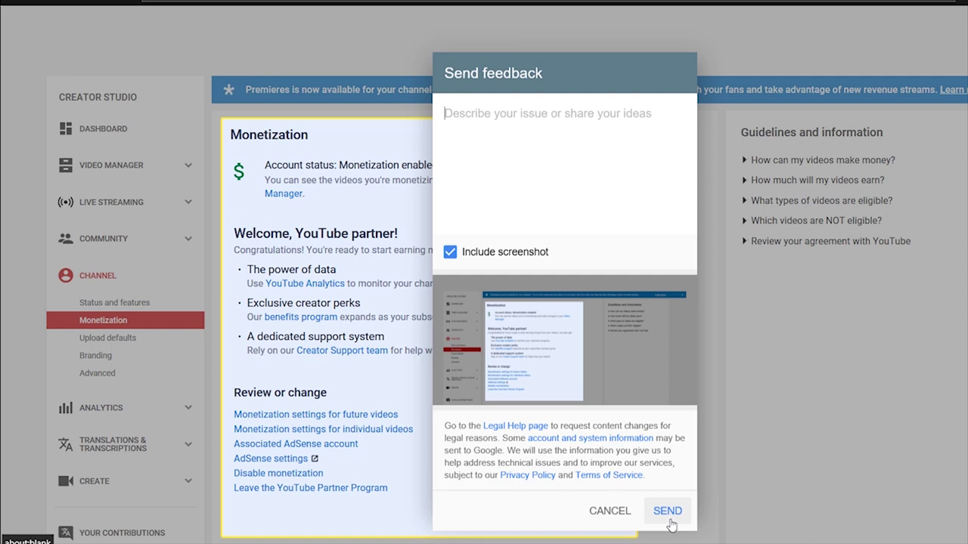
click(610, 511)
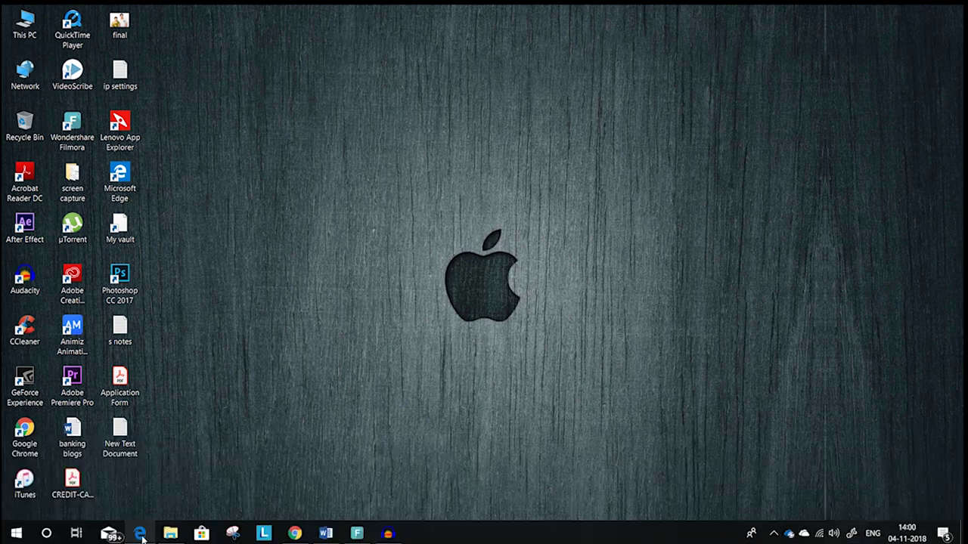
Step: Return to the Monetization page in Microsoft Edge, open the Send feedback form from Help and cancel it
click(141, 534)
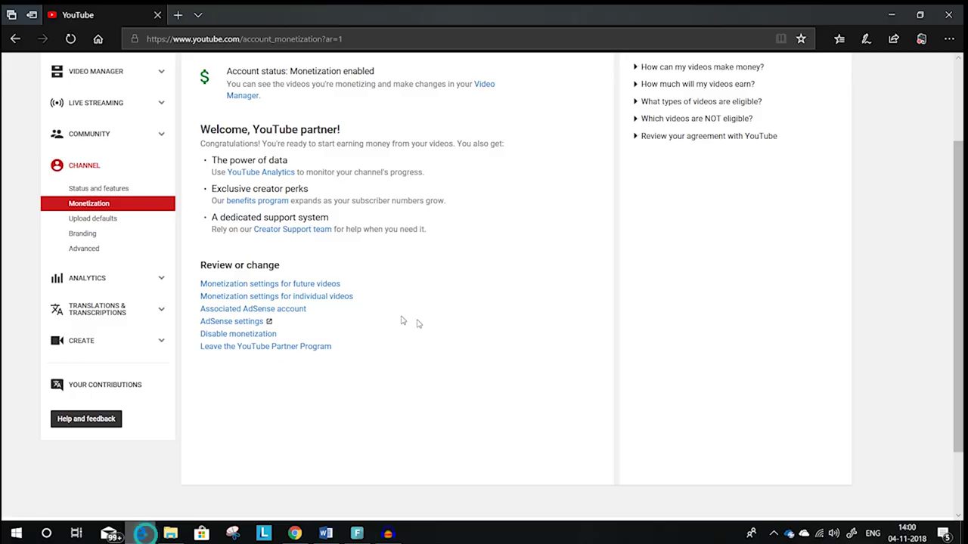
scroll(492, 321, up, 2)
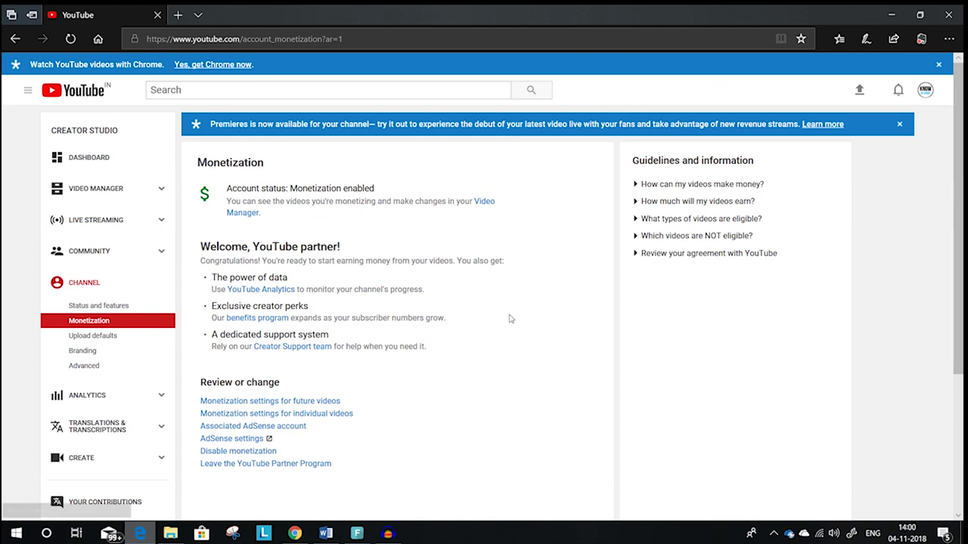
scroll(394, 428, down, 2)
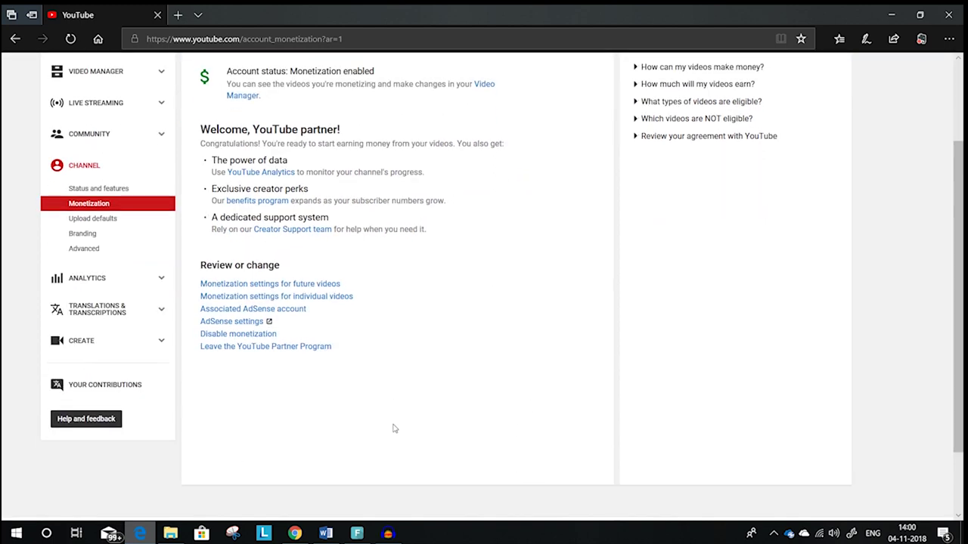
click(97, 424)
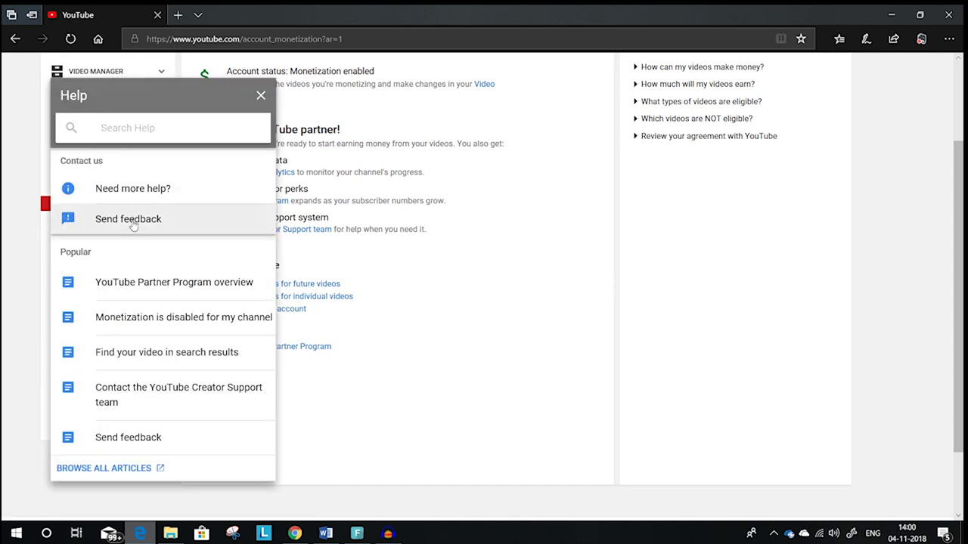
click(132, 220)
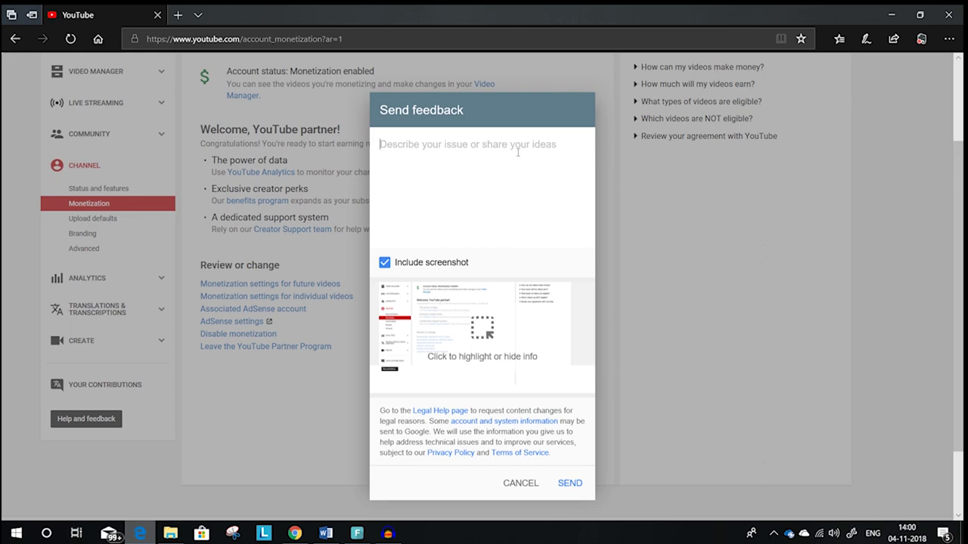
click(520, 483)
Step: Switch to Gmail in Google Chrome and read the forwarded YouTube Partner Support reply about ads down to its attachment
click(291, 535)
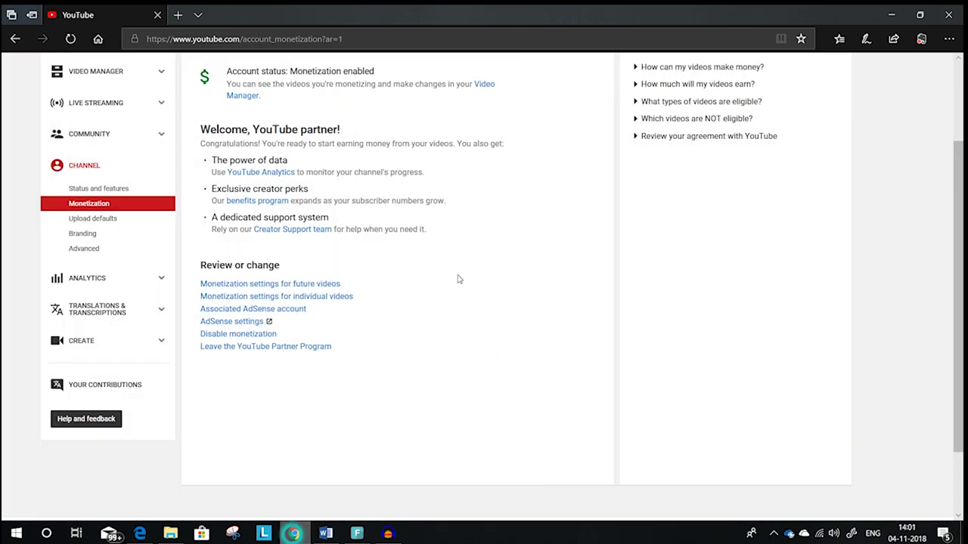
scroll(490, 255, down, 4)
scroll(330, 292, up, 3)
scroll(691, 318, up, 10)
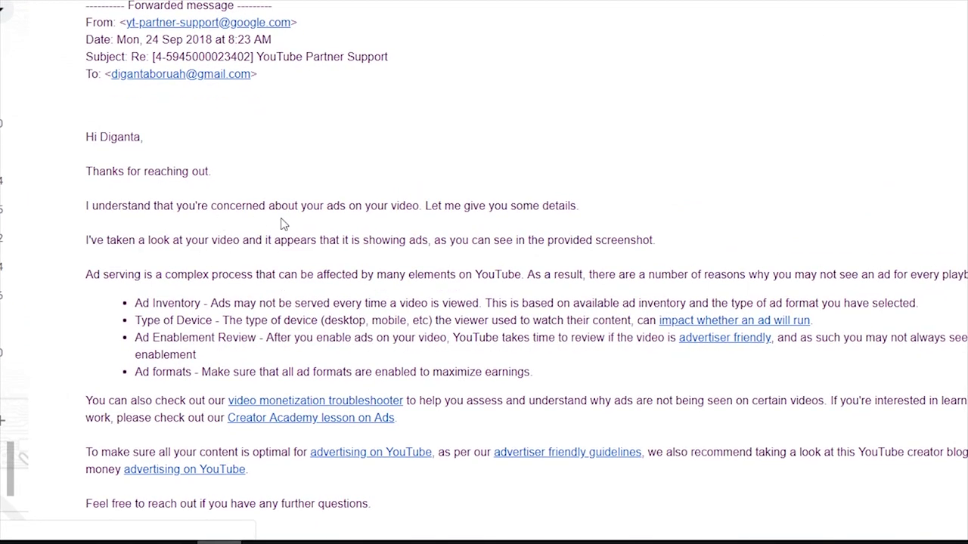
scroll(505, 231, down, 7)
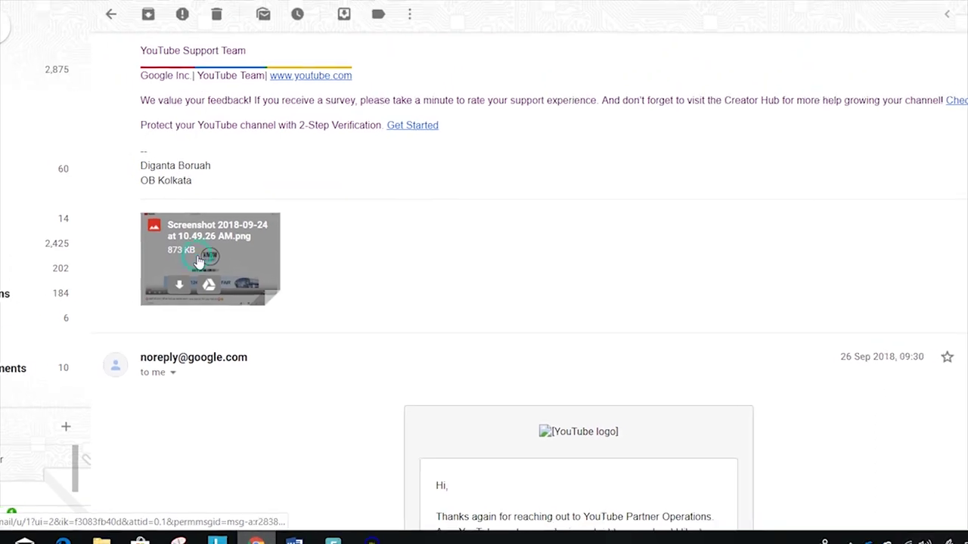
Step: View the attached Screenshot 2018-09-24 at 10.49.26 AM.png, close it and return to the start of the e-mail thread
click(198, 261)
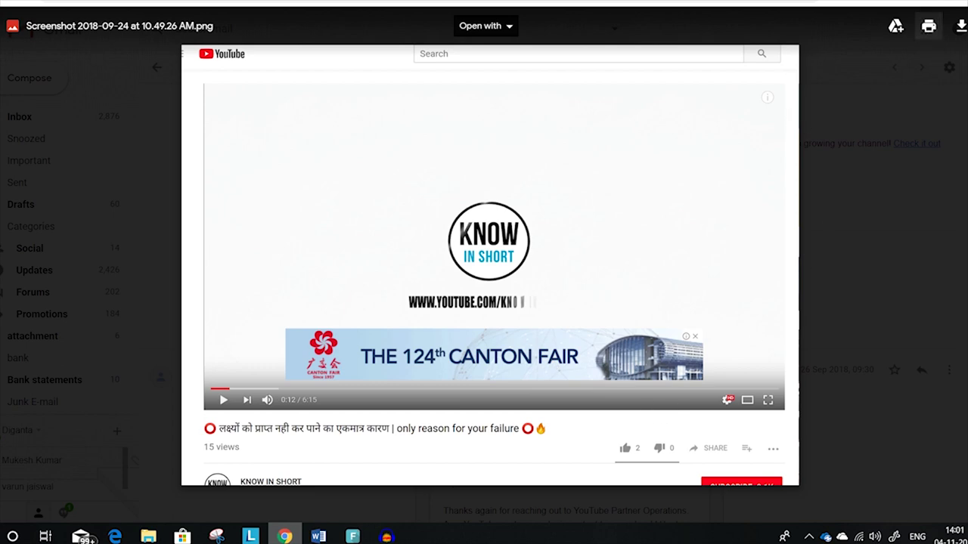
key(Escape)
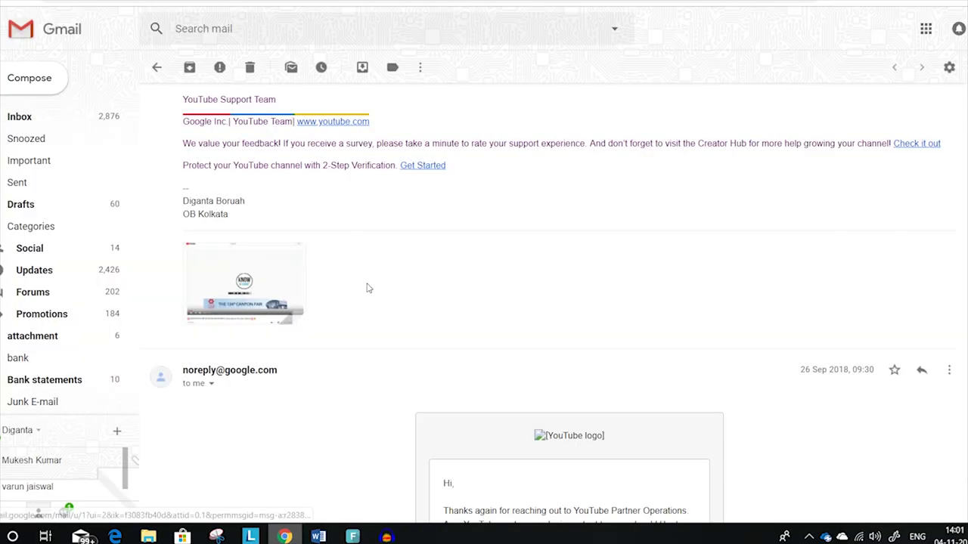
scroll(366, 285, up, 5)
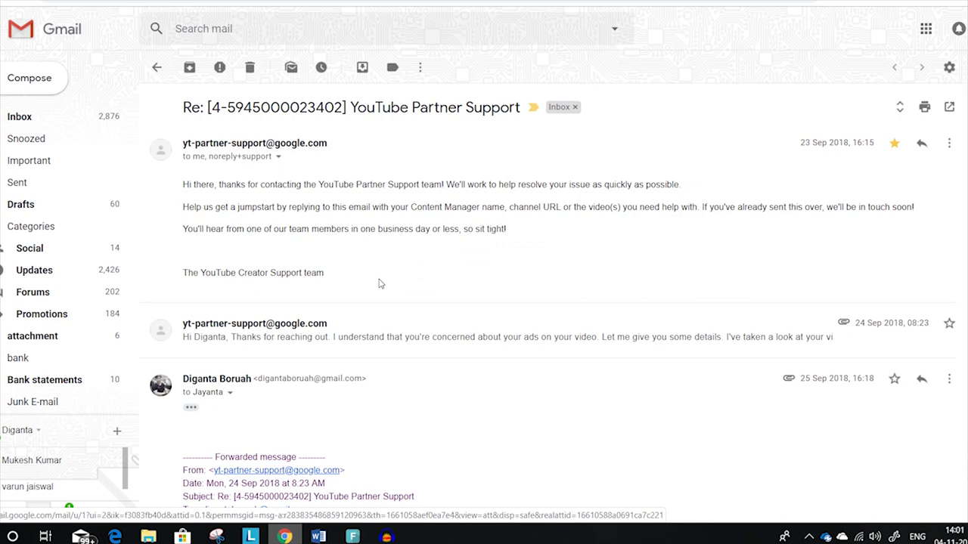